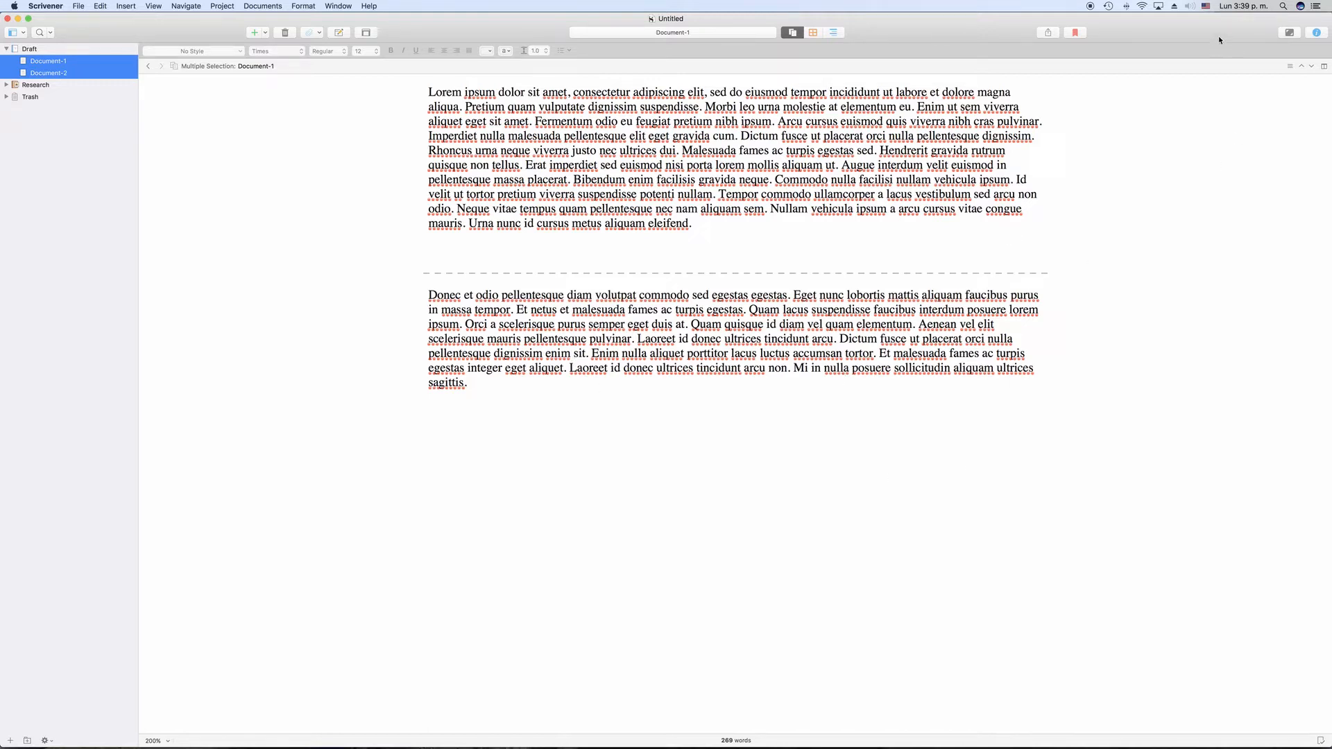
# Step: Show the Inspector and enter "This where the synopsis goes." as the synopsis of Document-1
pyautogui.click(1317, 32)
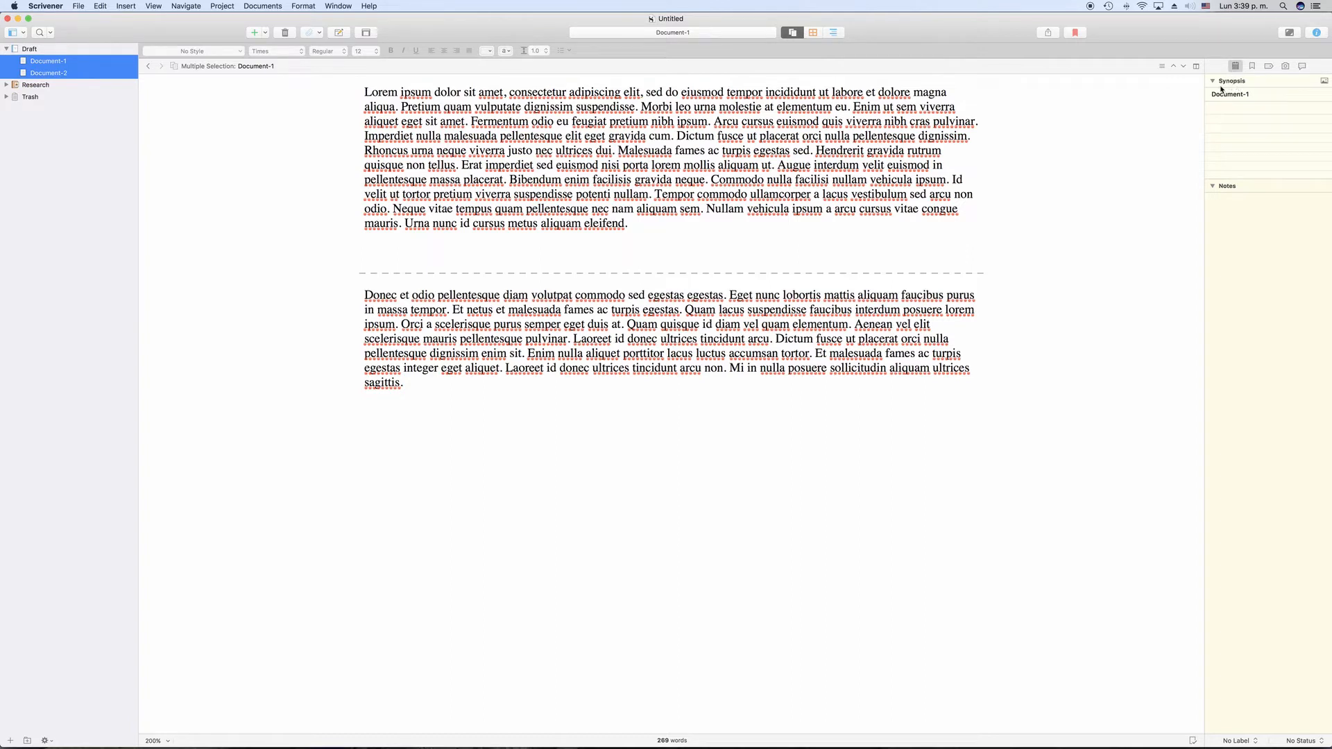
pyautogui.click(1238, 128)
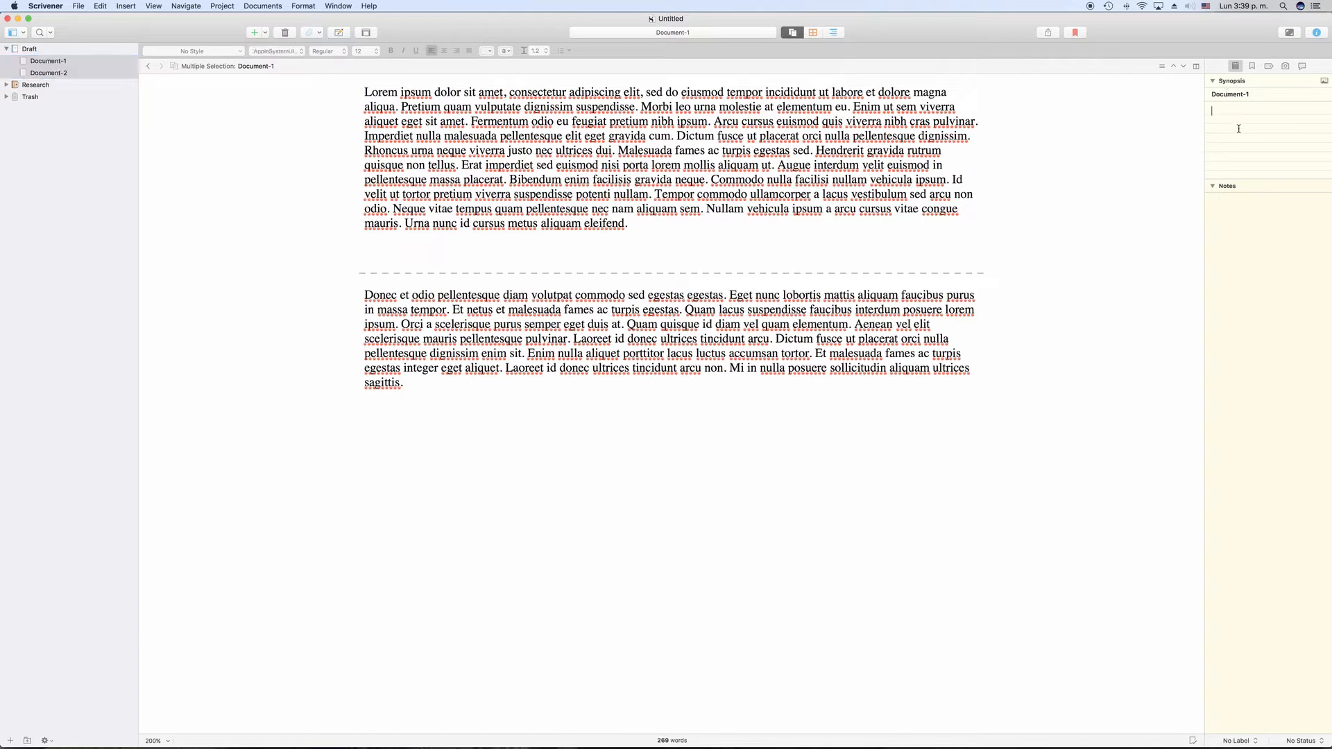
pyautogui.write('This where the synopsis goes.')
pyautogui.click(1302, 111)
# Step: Place the cursor alternately in the Document-1 and Document-2 text and compare the title and synopsis shown in the Inspector
pyautogui.click(869, 222)
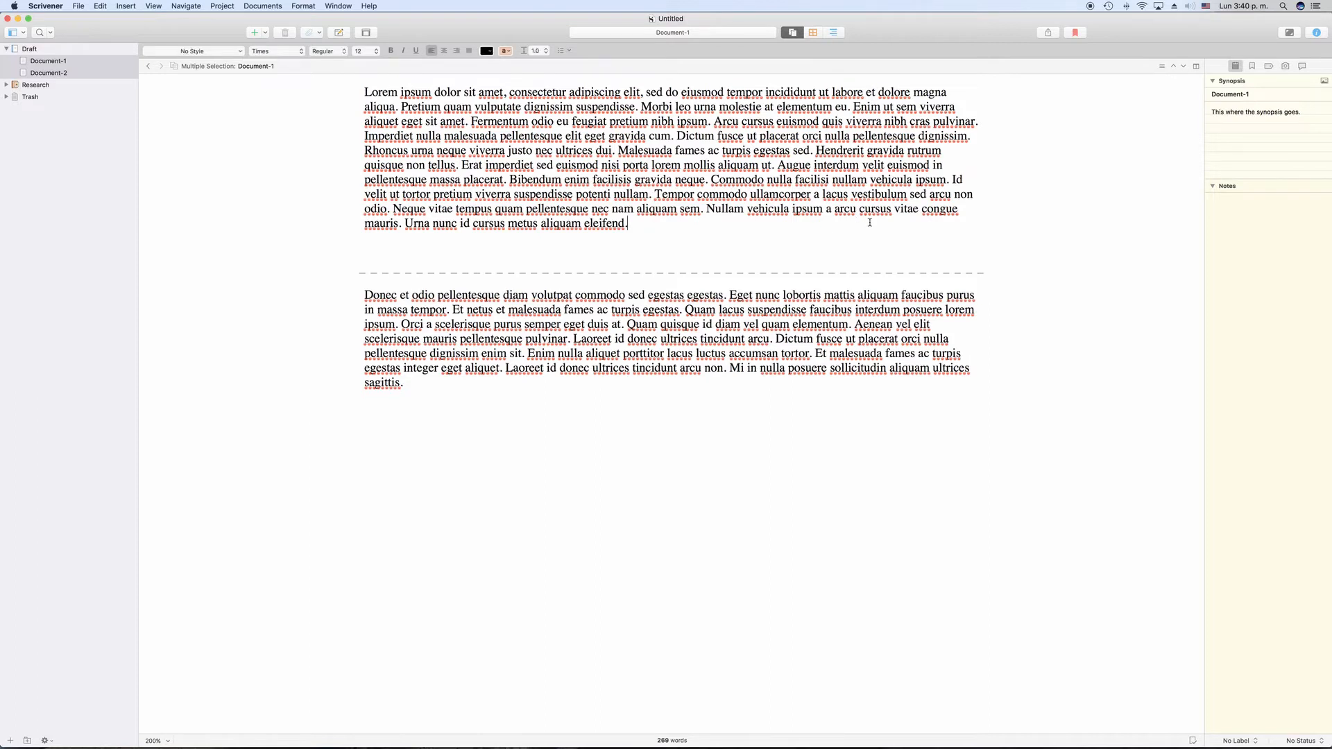
pyautogui.click(840, 397)
pyautogui.click(826, 164)
pyautogui.click(1228, 98)
pyautogui.click(1253, 94)
pyautogui.doubleClick(239, 66)
pyautogui.click(239, 66)
pyautogui.moveTo(239, 66); pyautogui.dragTo(290, 66)
pyautogui.click(290, 65)
pyautogui.click(715, 338)
pyautogui.click(1255, 93)
pyautogui.click(1249, 125)
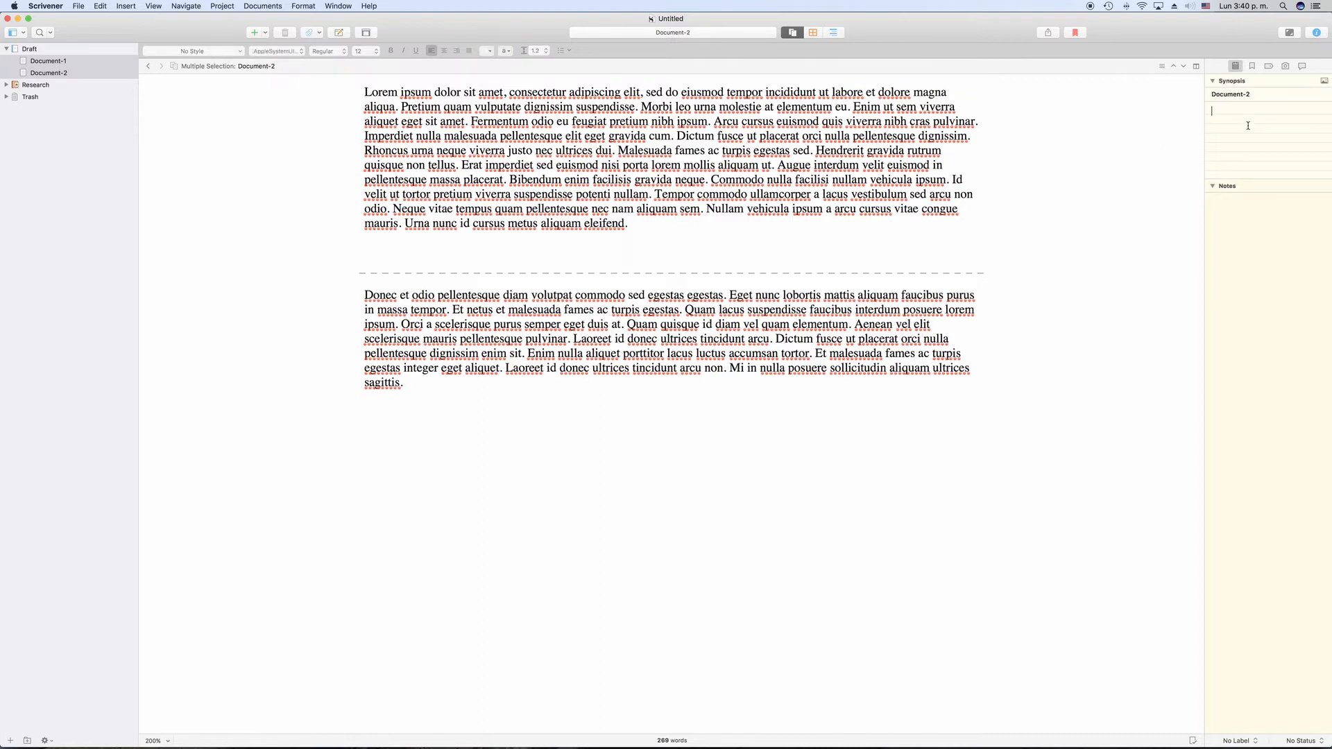
# Step: Return to Document-1's synopsis and display both selected documents as index cards on the corkboard
pyautogui.click(989, 169)
pyautogui.click(1308, 120)
pyautogui.click(813, 33)
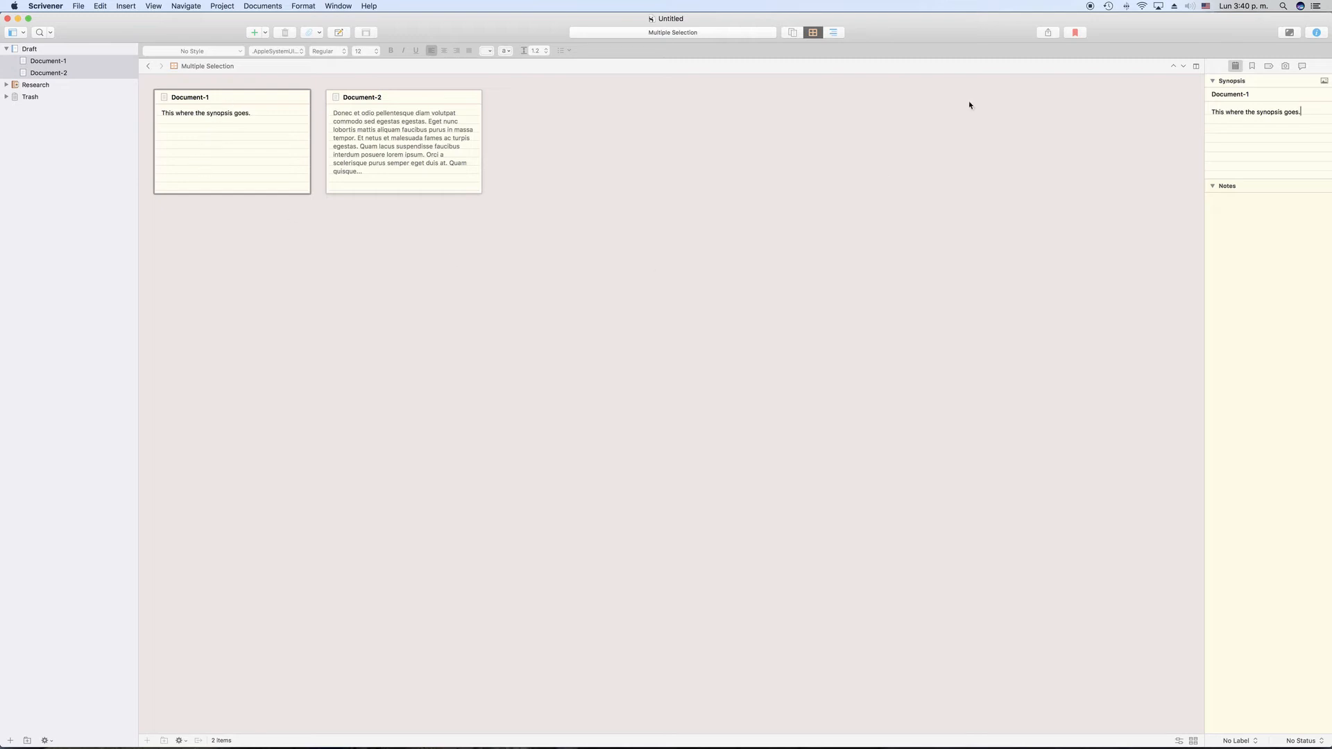
# Step: Switch Document-1's synopsis to the image view, check the image scaling and alignment options, and return to the text synopsis
pyautogui.click(1324, 81)
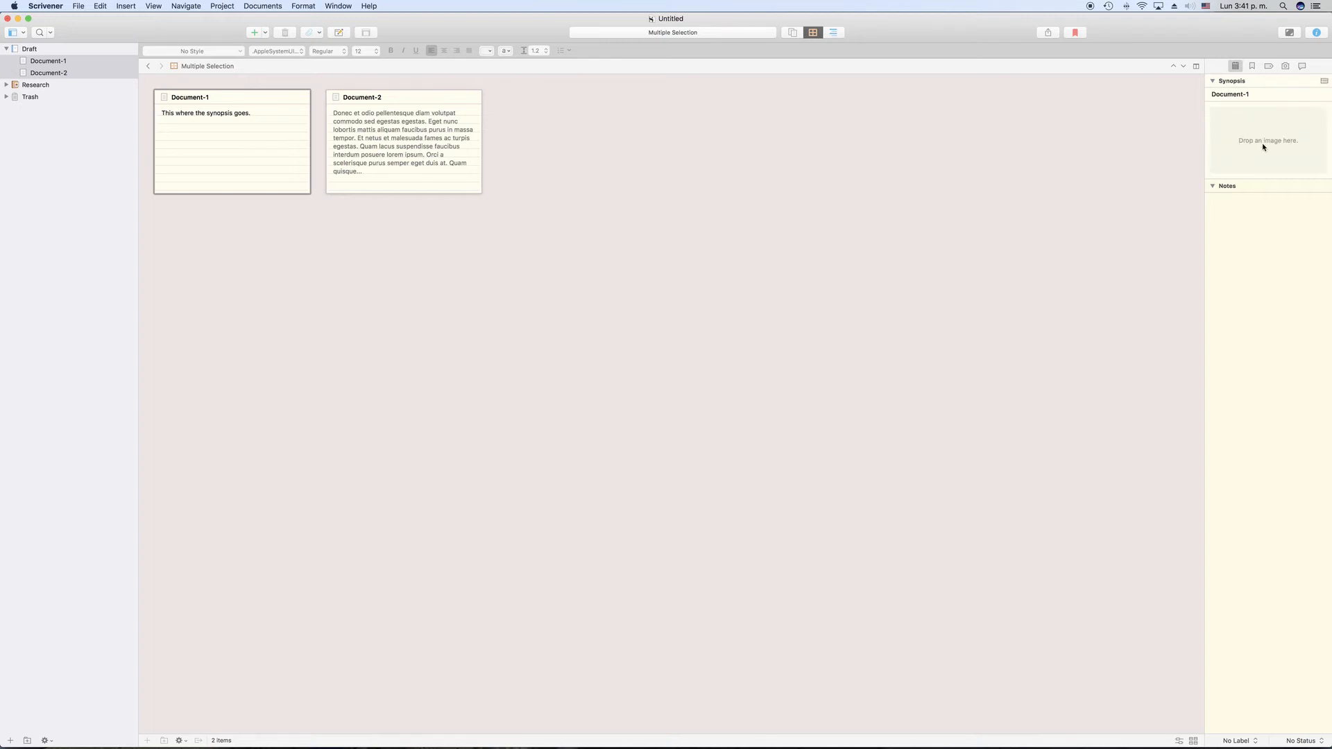
pyautogui.click(1324, 81)
pyautogui.click(1325, 81)
pyautogui.rightClick(1236, 139)
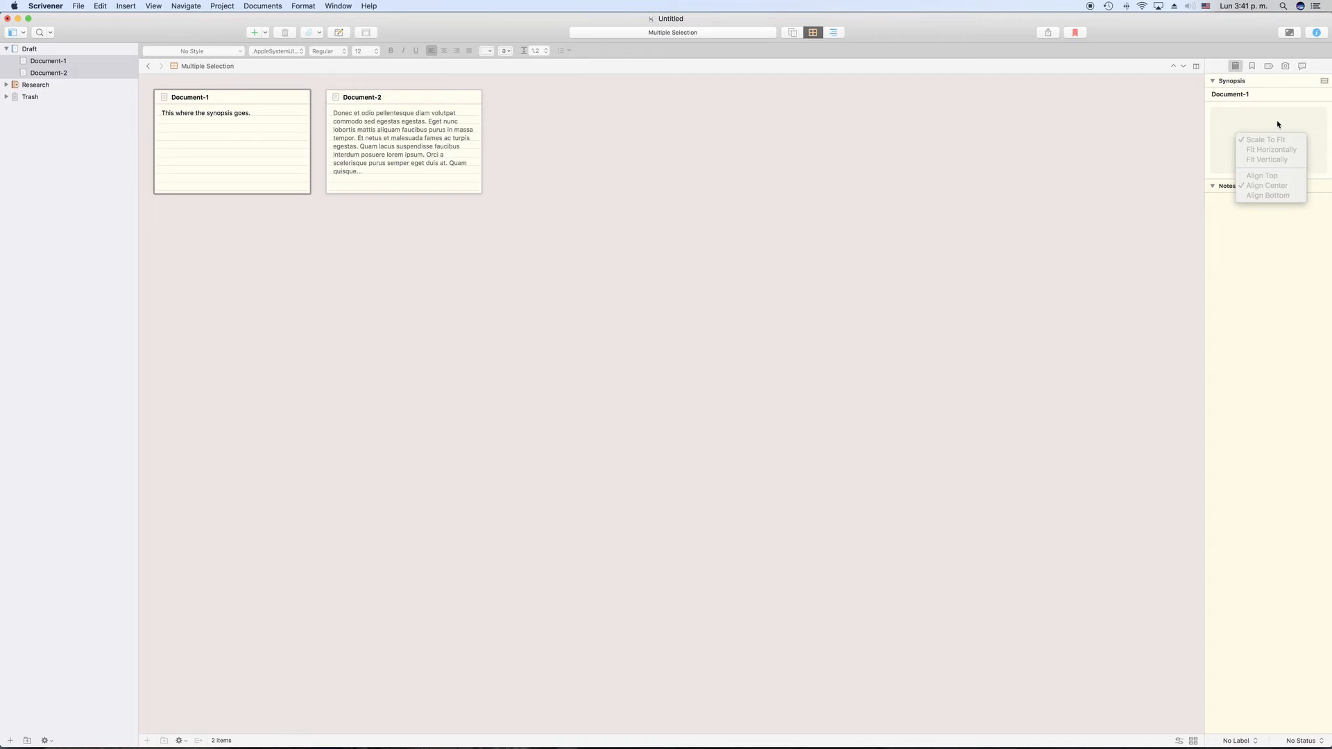
pyautogui.press('Escape')
pyautogui.click(1324, 80)
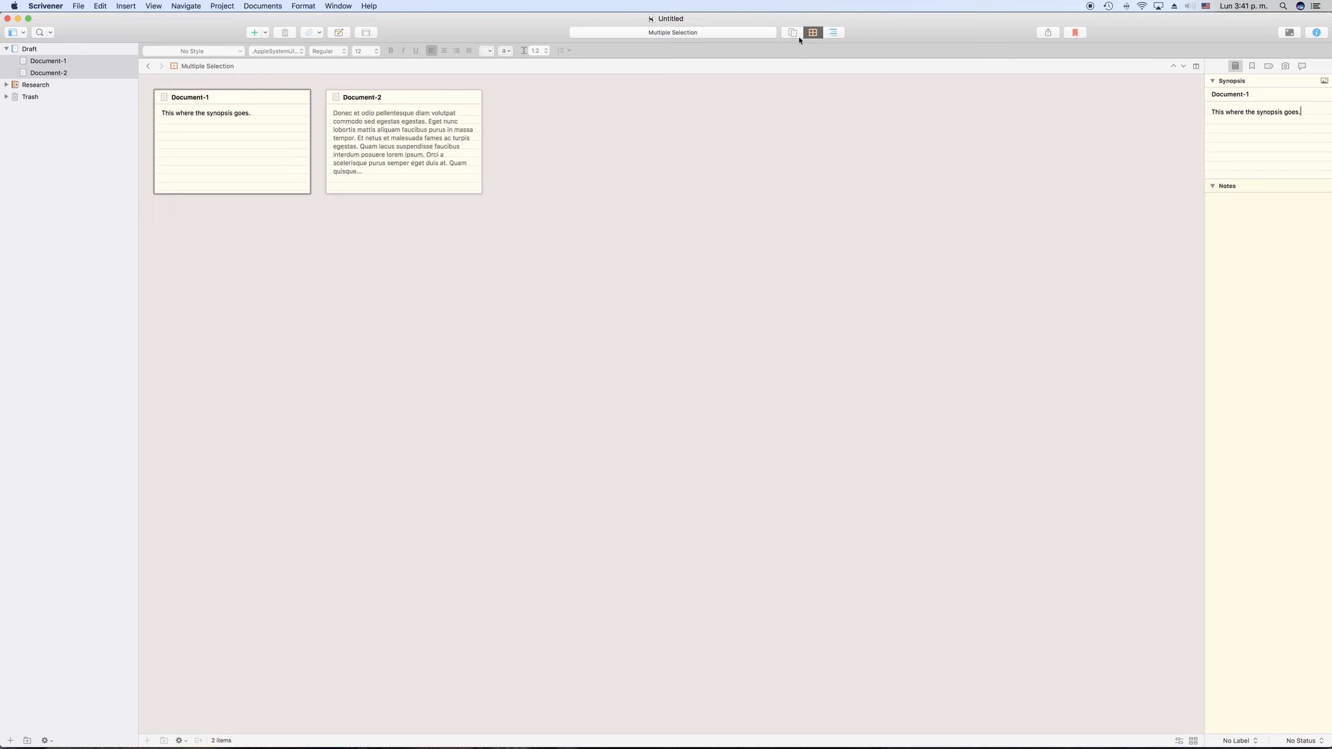
# Step: Select Document-2's index card and synopsis, and examine the index card font settings in the Appearance preferences
pyautogui.click(374, 162)
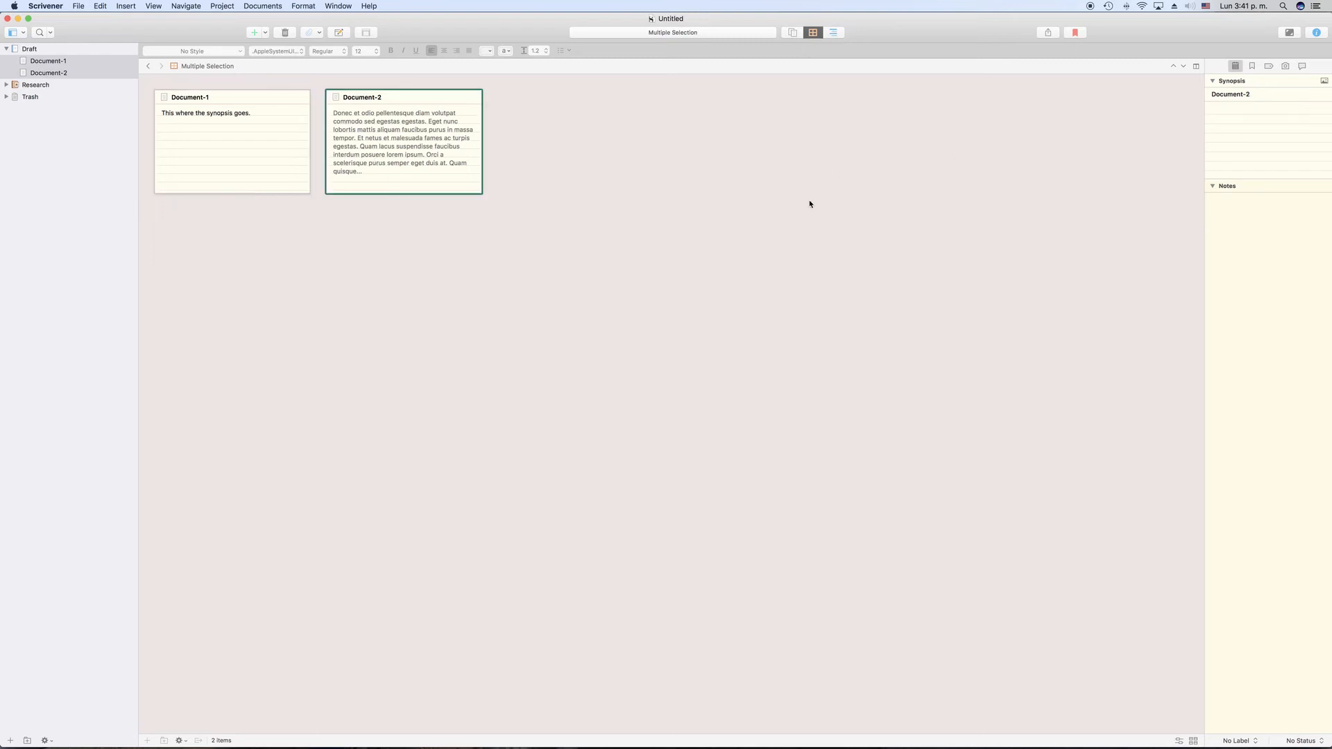
pyautogui.click(1240, 122)
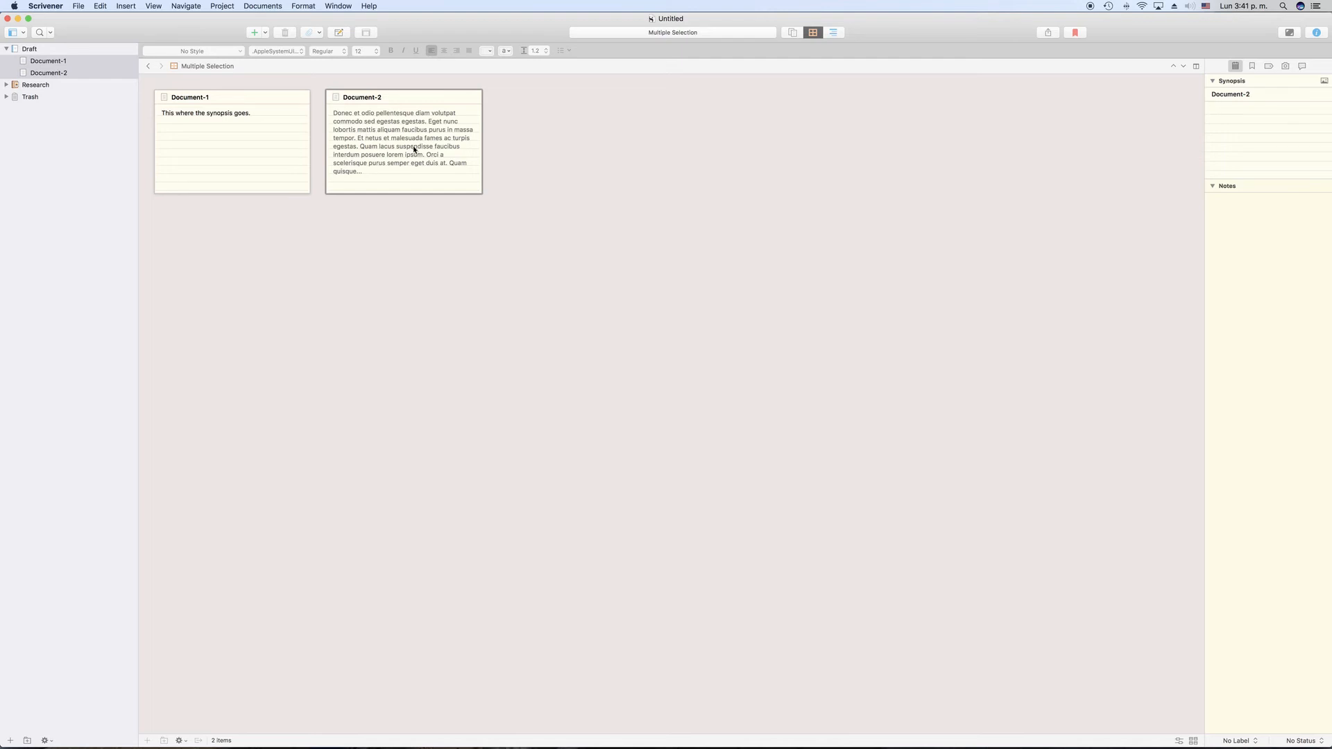
pyautogui.click(45, 6)
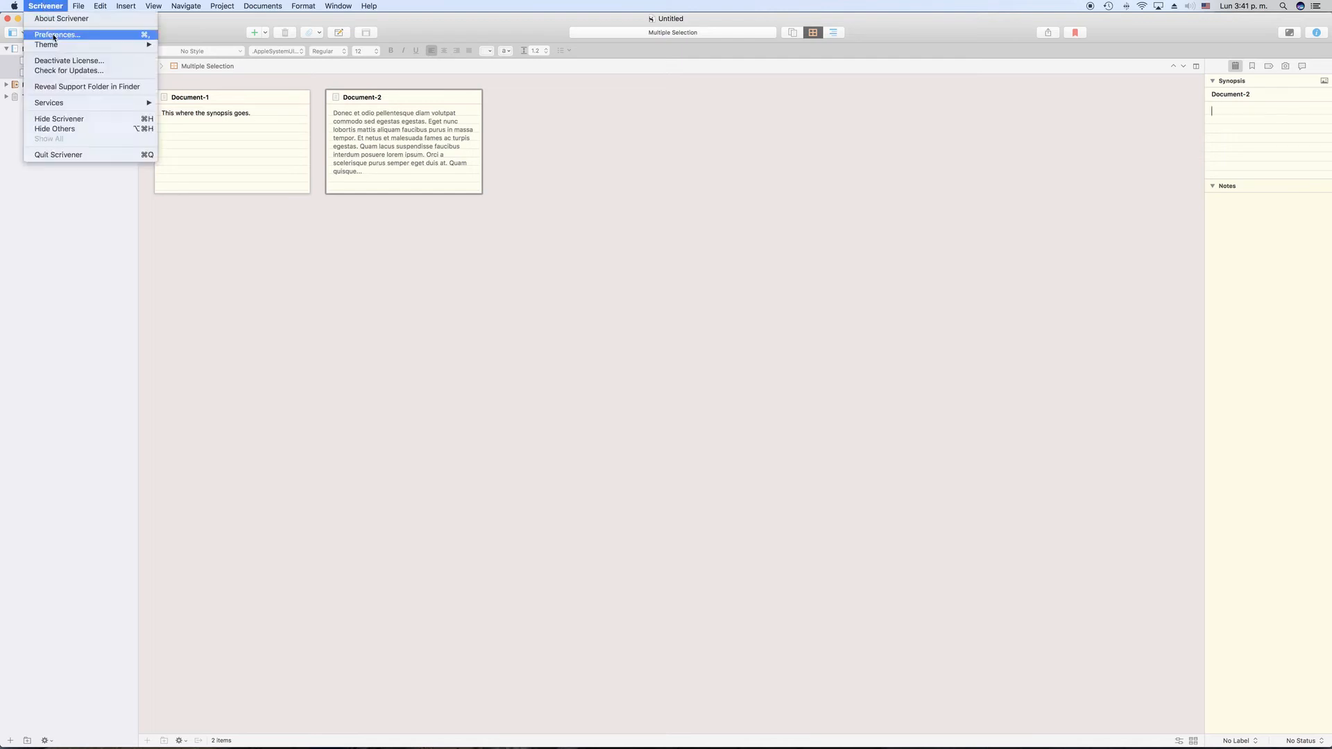
pyautogui.click(49, 36)
pyautogui.click(595, 179)
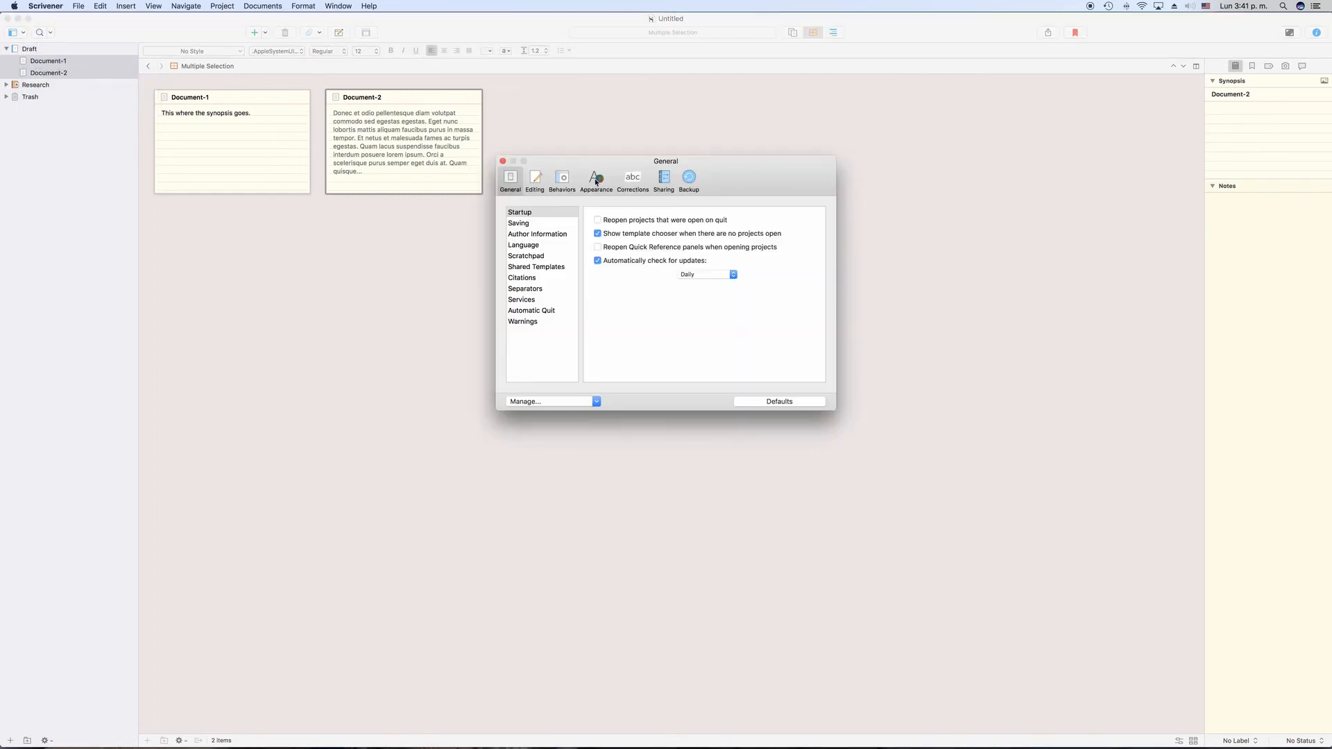
pyautogui.click(553, 262)
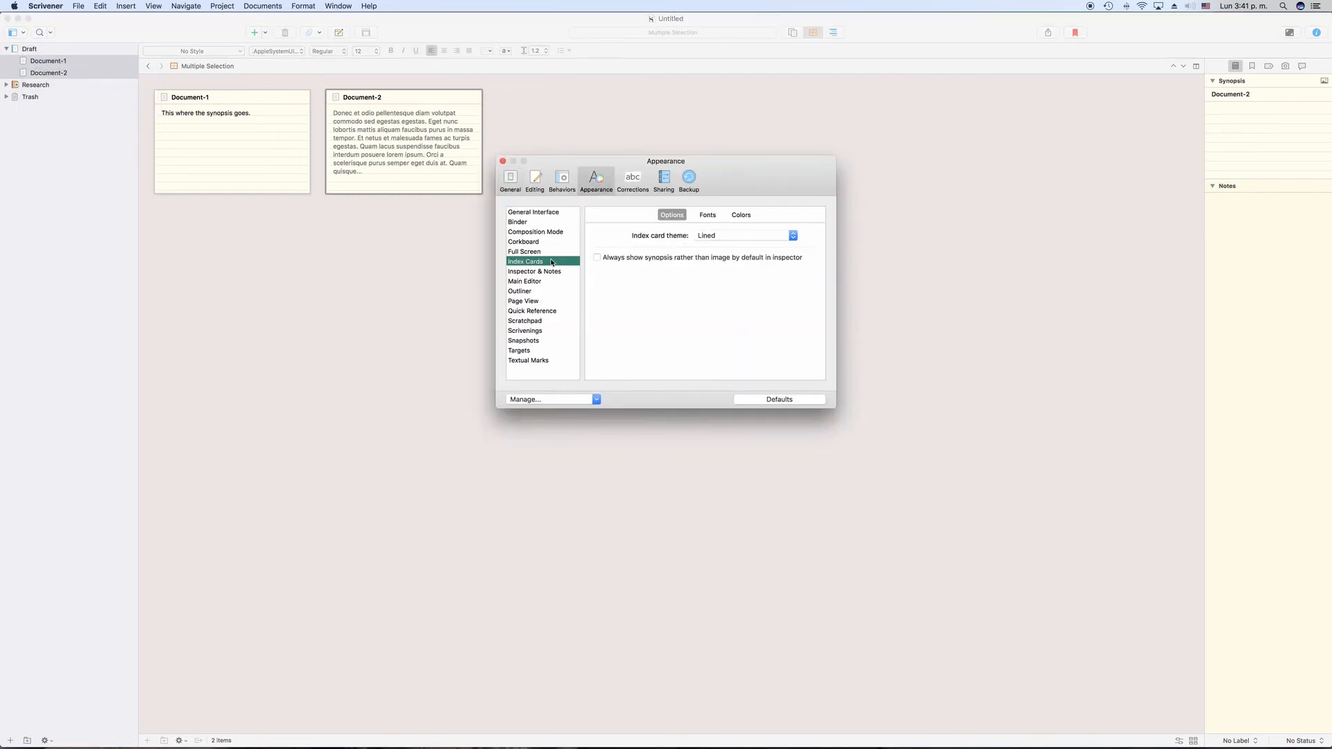
pyautogui.click(707, 217)
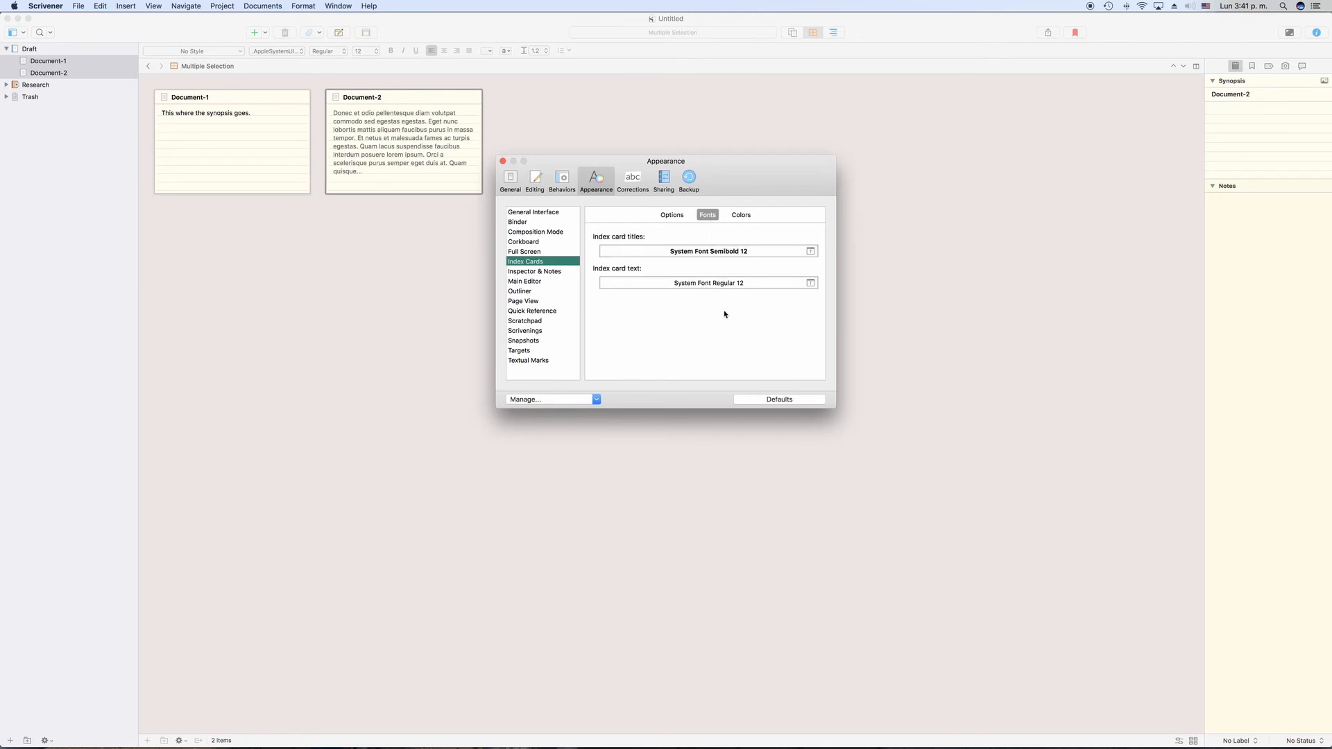
pyautogui.click(503, 161)
# Step: Enter "Here come notes." in the document notes of Document-2
pyautogui.click(1275, 260)
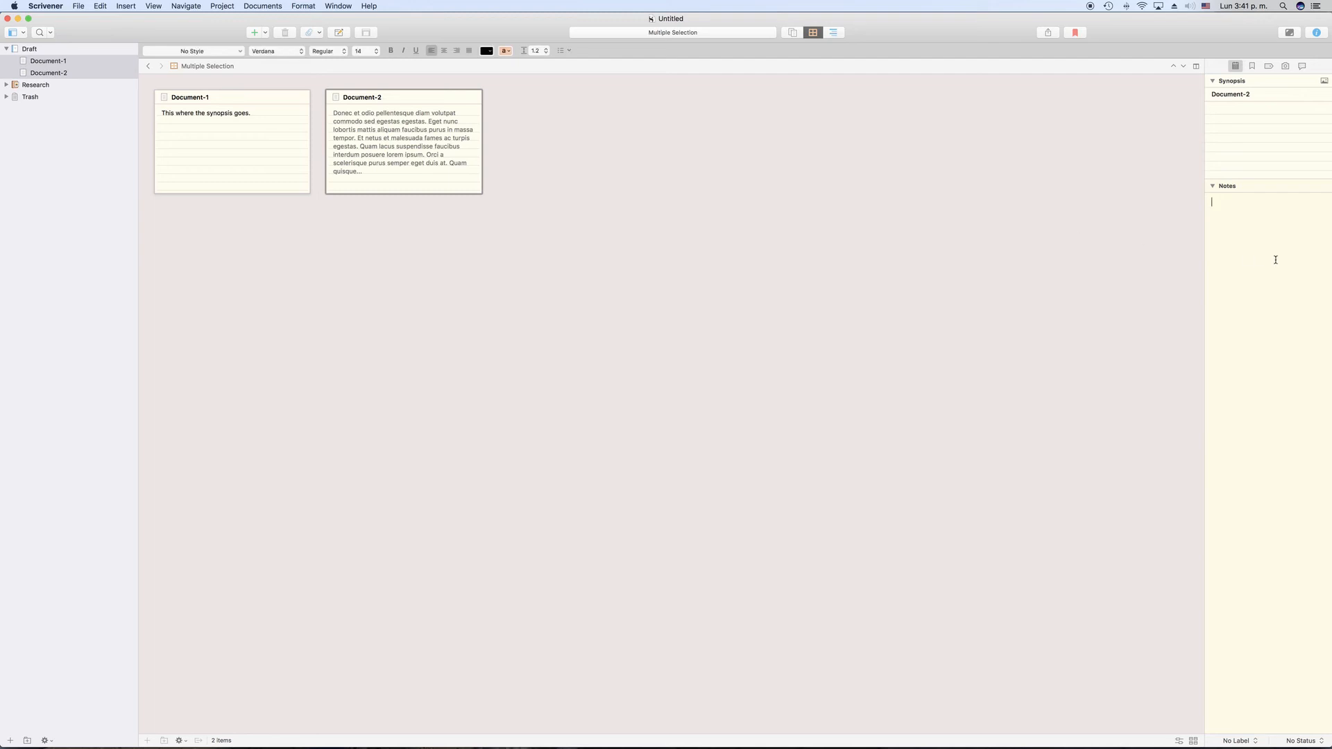
pyautogui.write('Here come notes.')
pyautogui.click(285, 137)
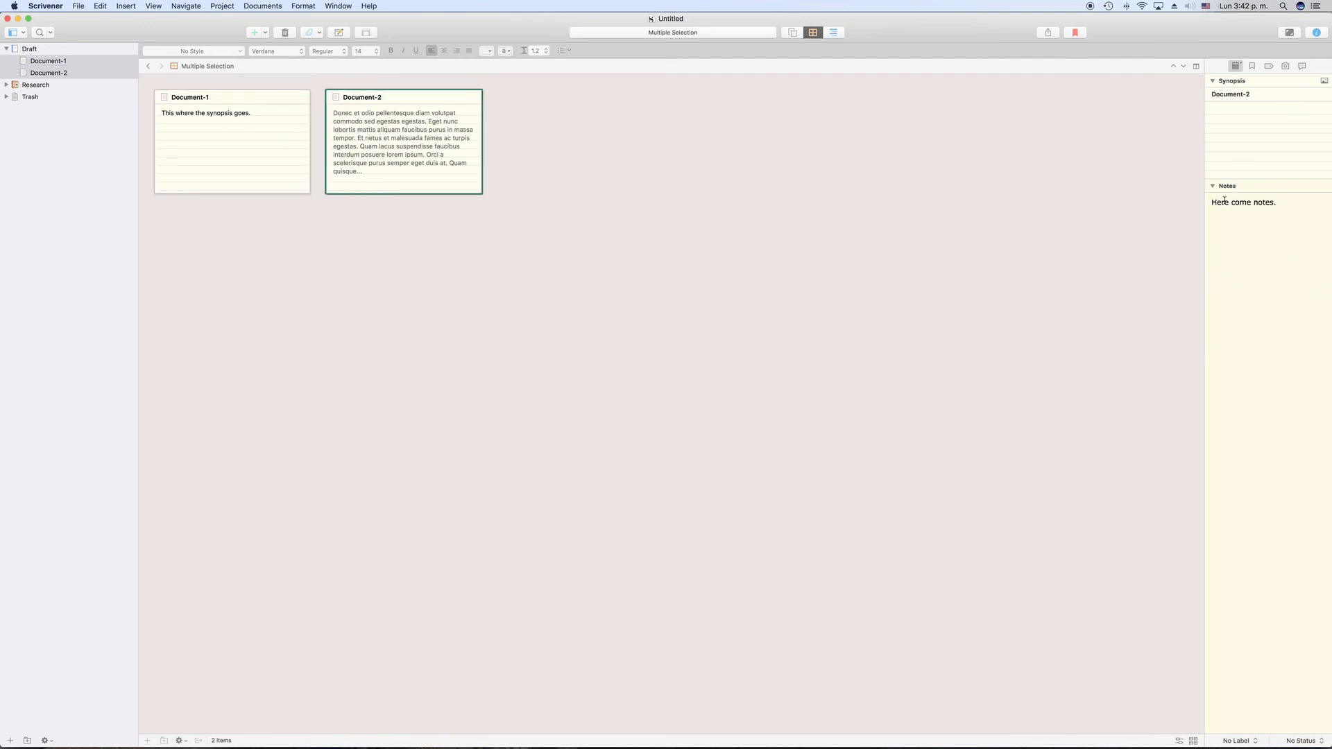
pyautogui.click(1282, 254)
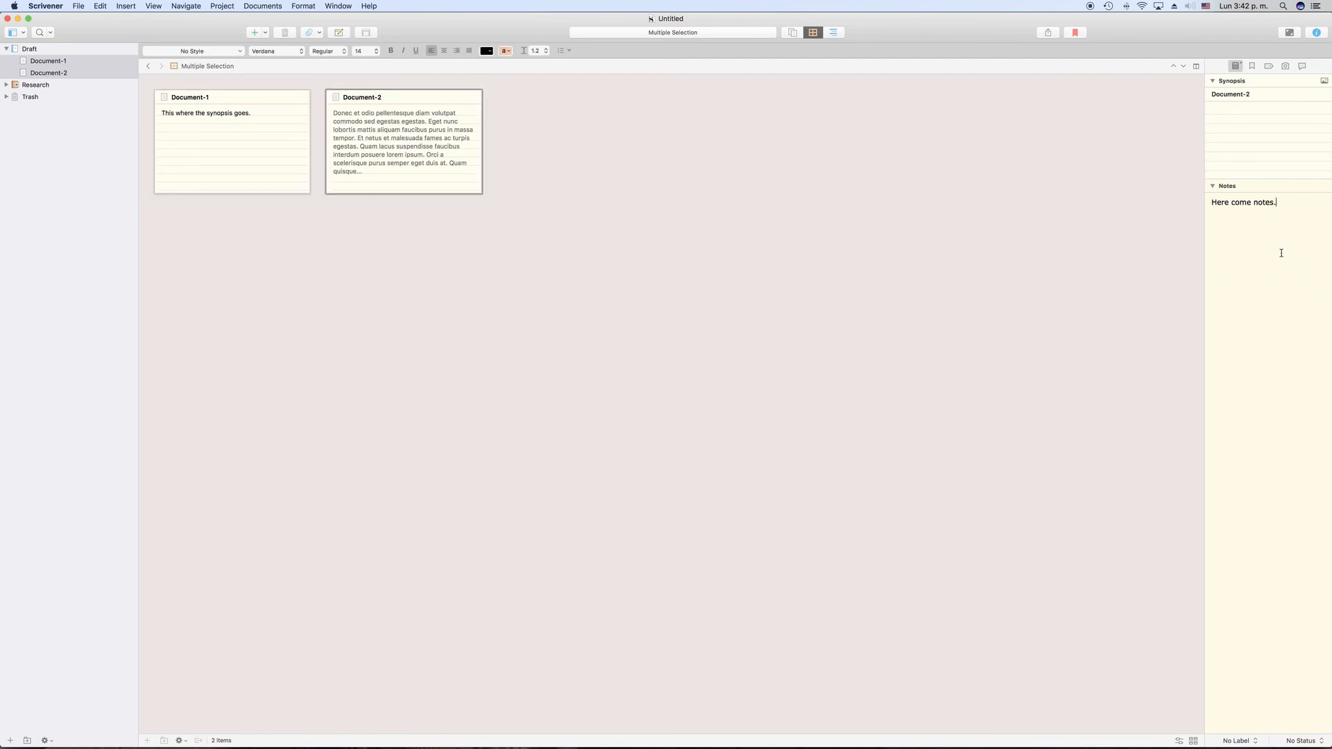
pyautogui.moveTo(1285, 202); pyautogui.dragTo(1138, 197)
pyautogui.click(1291, 212)
# Step: Examine the notes font setting in the Editing preferences' formatting options and close the preferences
pyautogui.click(45, 5)
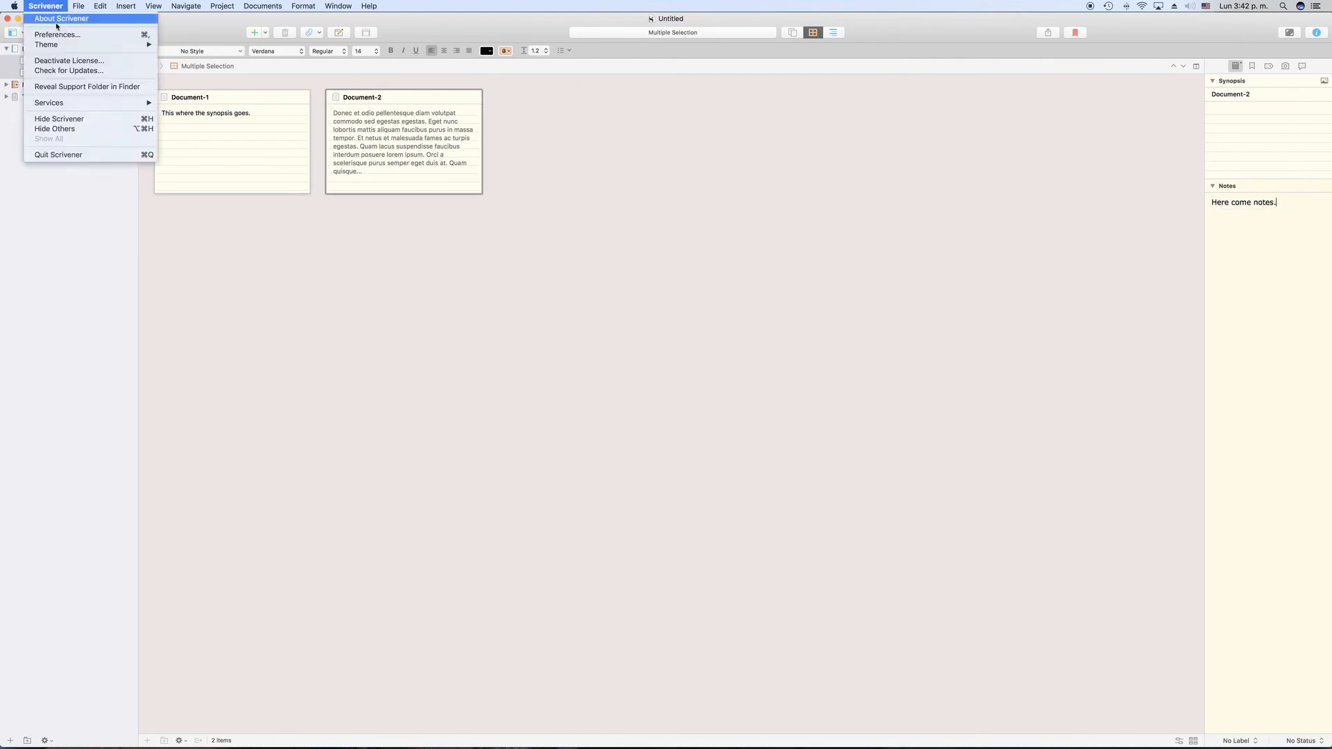
pyautogui.click(49, 33)
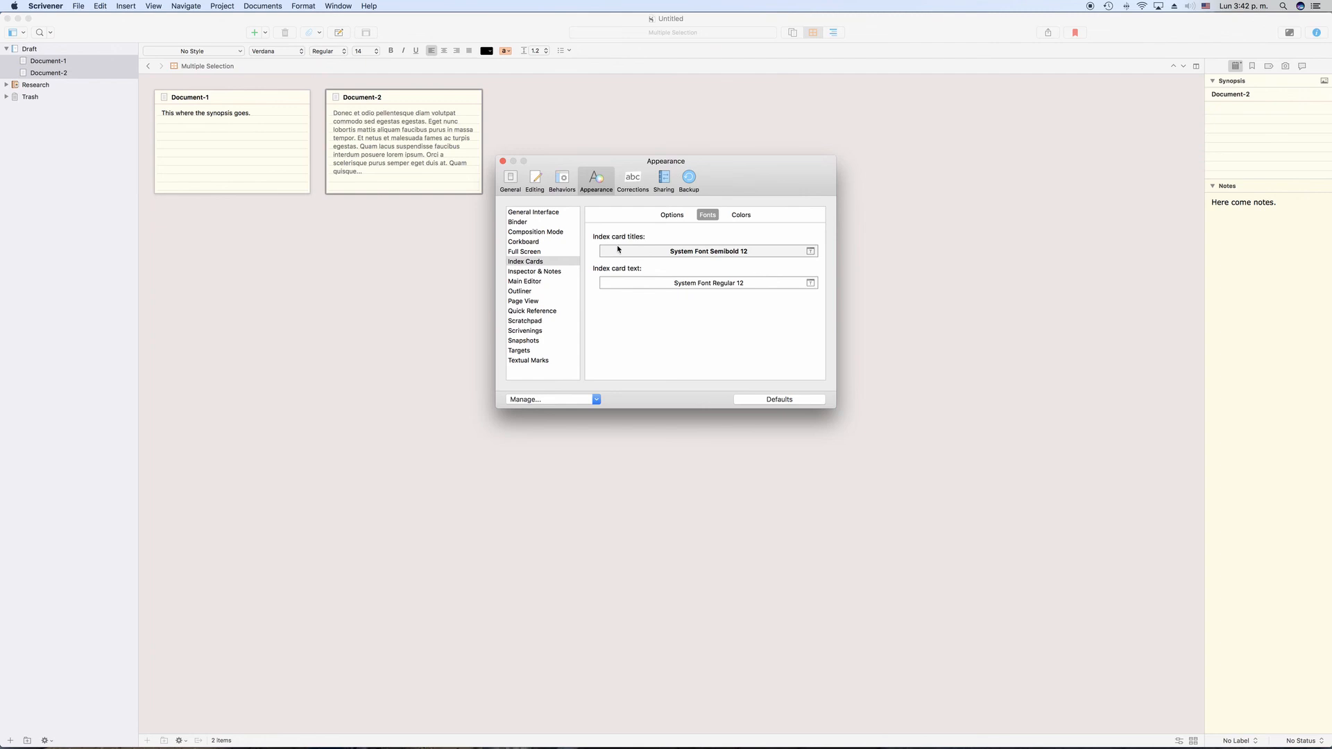
pyautogui.click(536, 182)
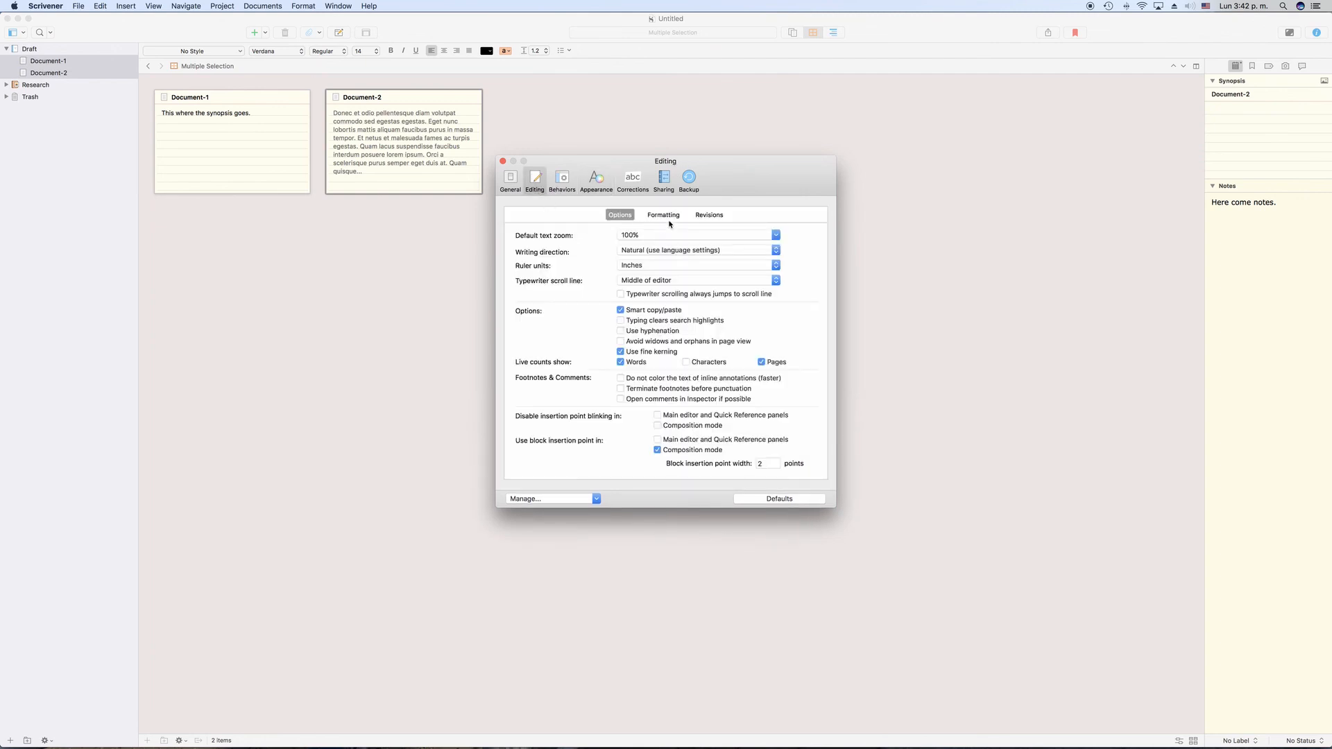
pyautogui.click(666, 216)
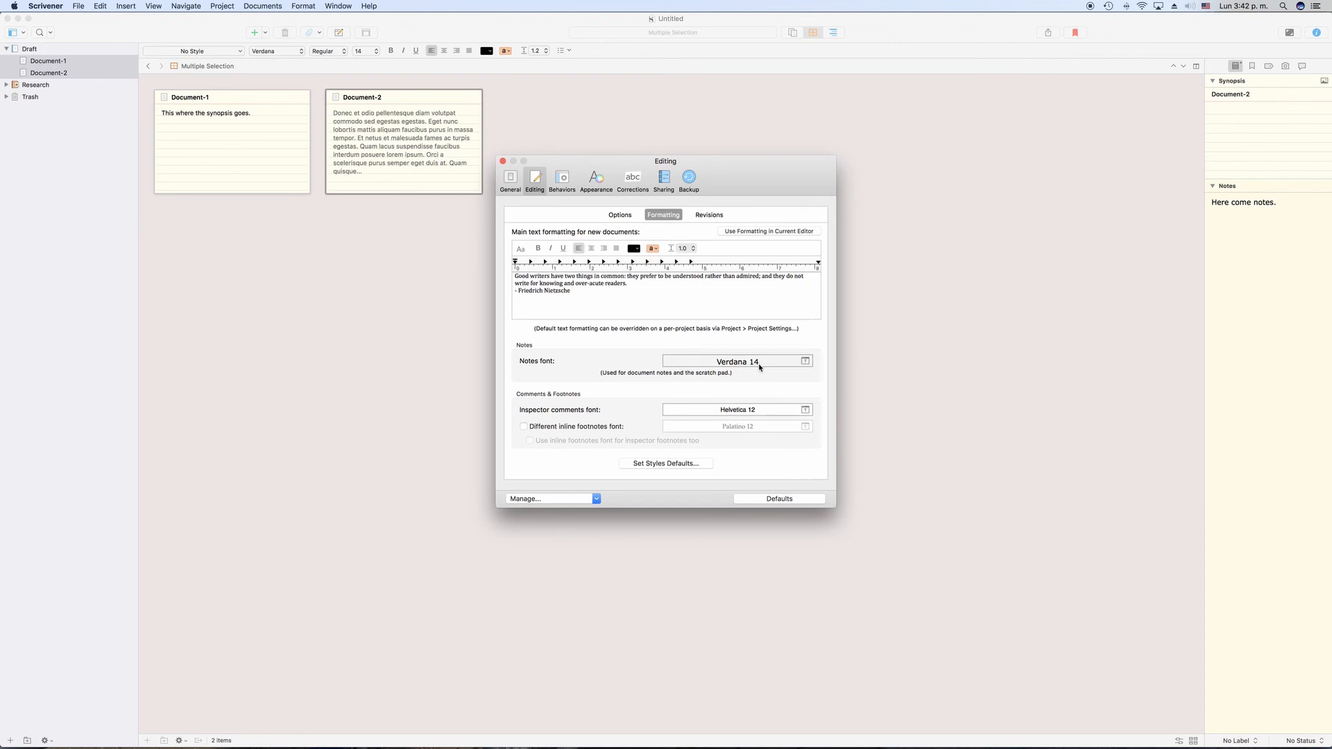
pyautogui.click(503, 161)
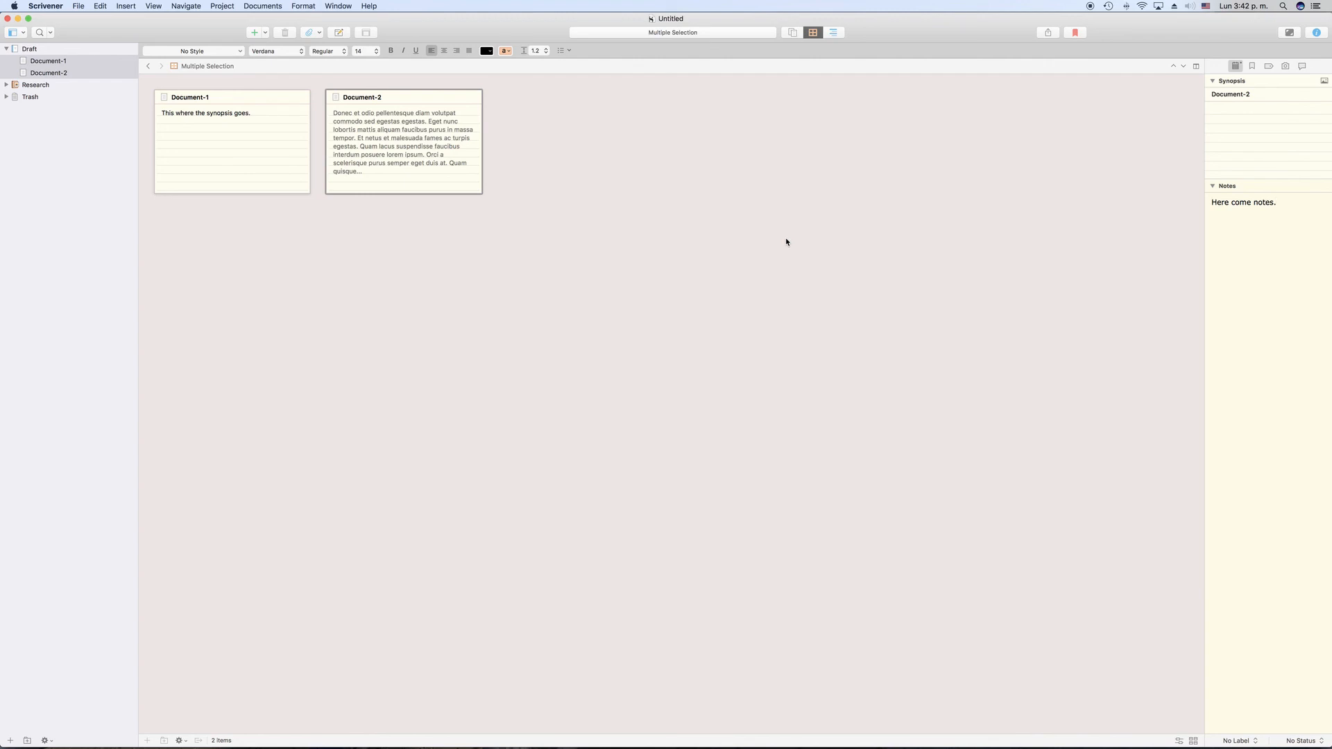
# Step: Open the Scratchpad window
pyautogui.click(1076, 33)
pyautogui.click(1075, 34)
pyautogui.click(337, 7)
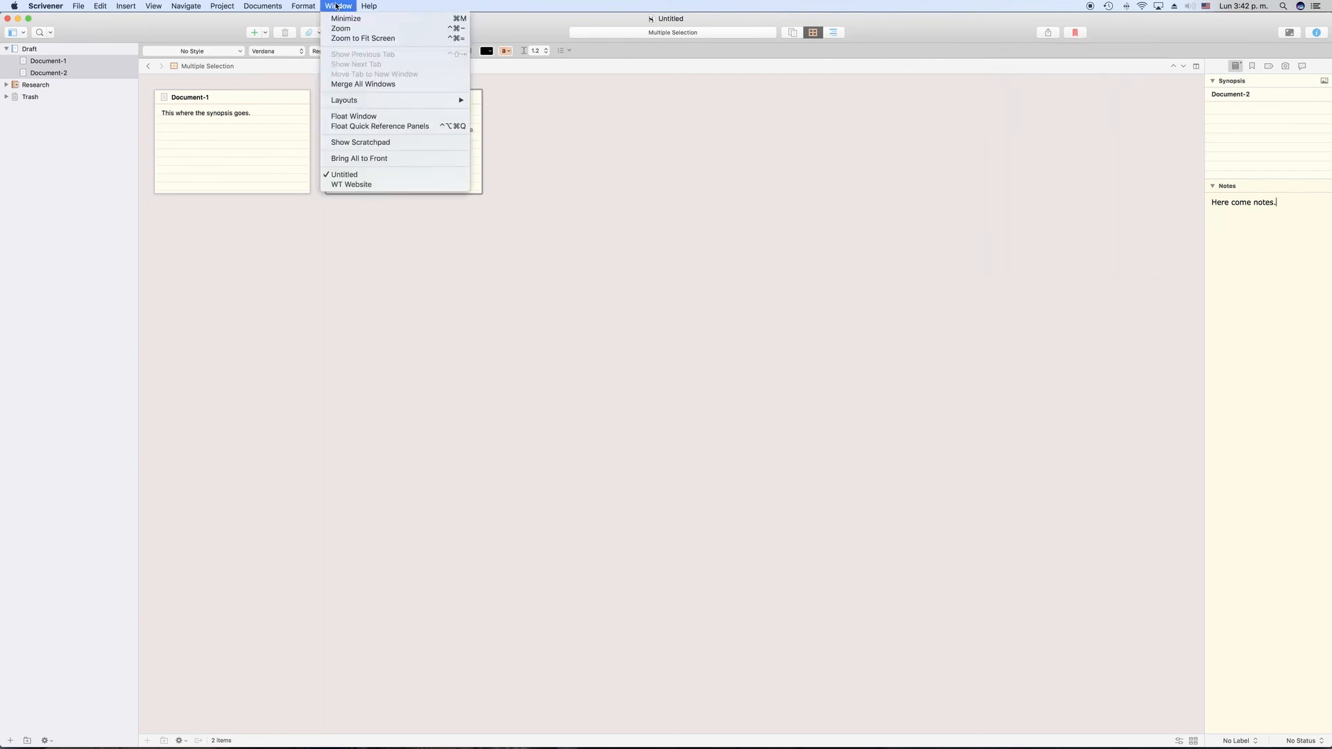
pyautogui.click(383, 145)
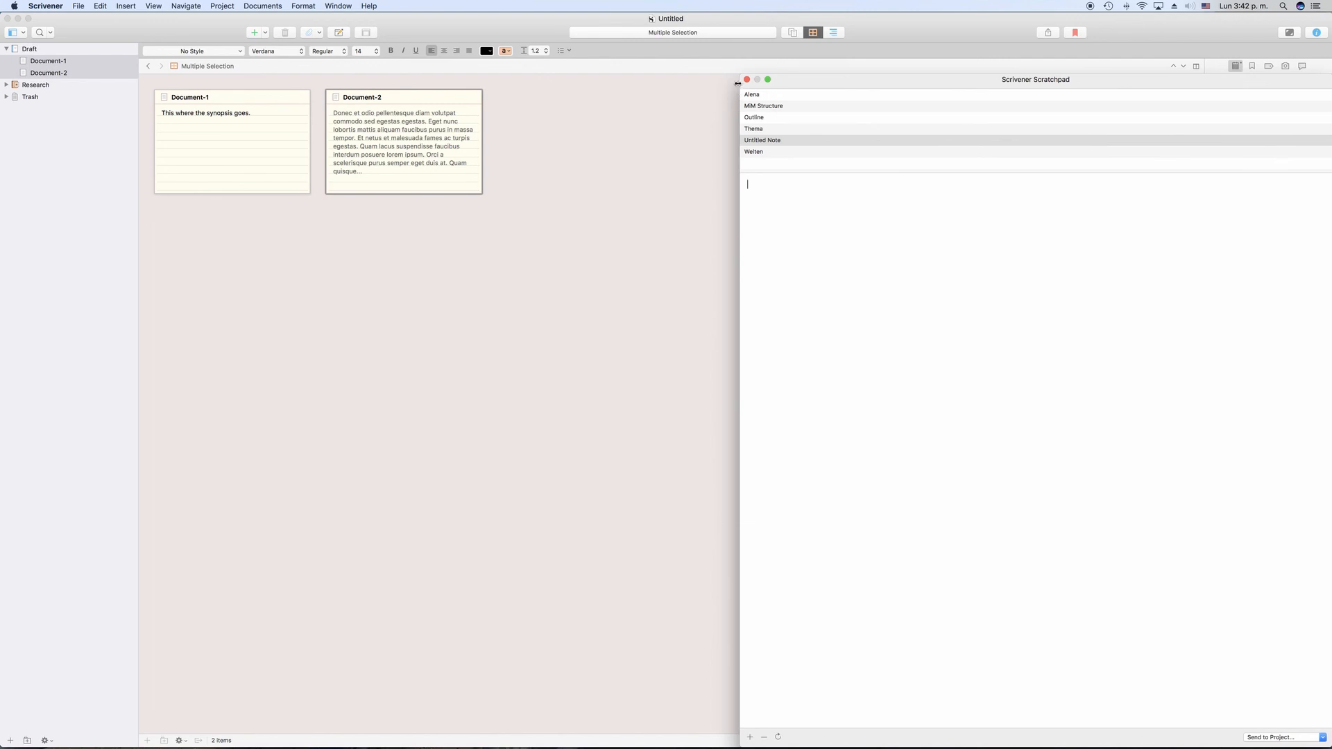